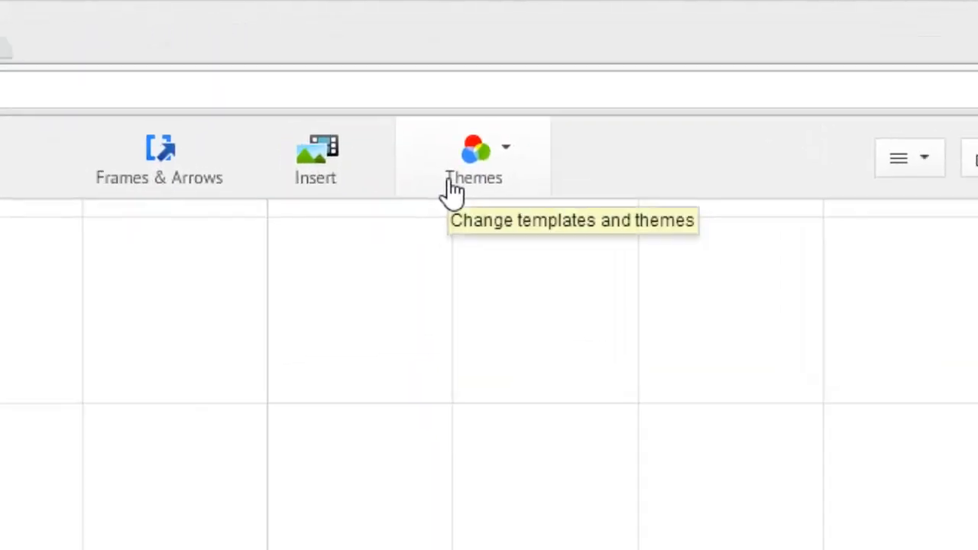
Try the Fresh theme on the blank presentation and switch it to the Sunset theme
click(489, 183)
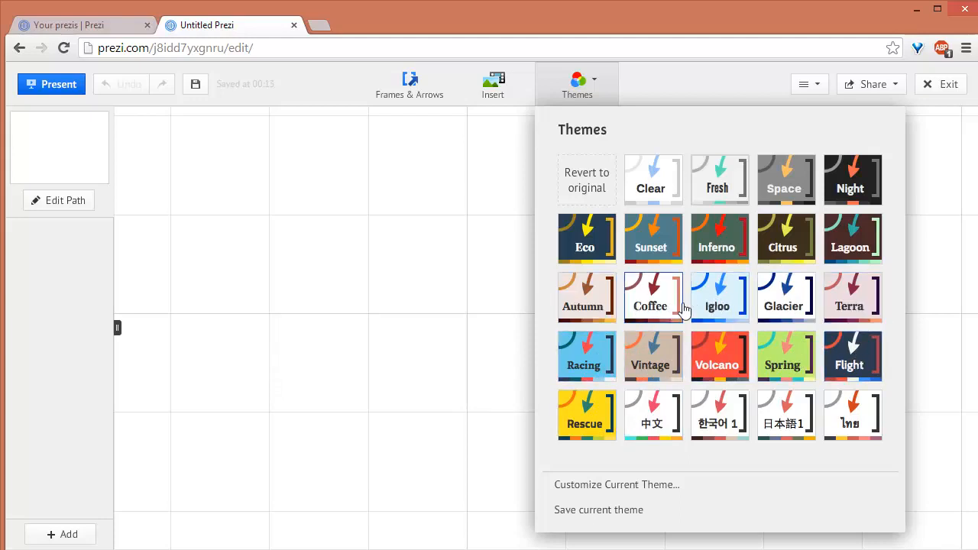
click(720, 180)
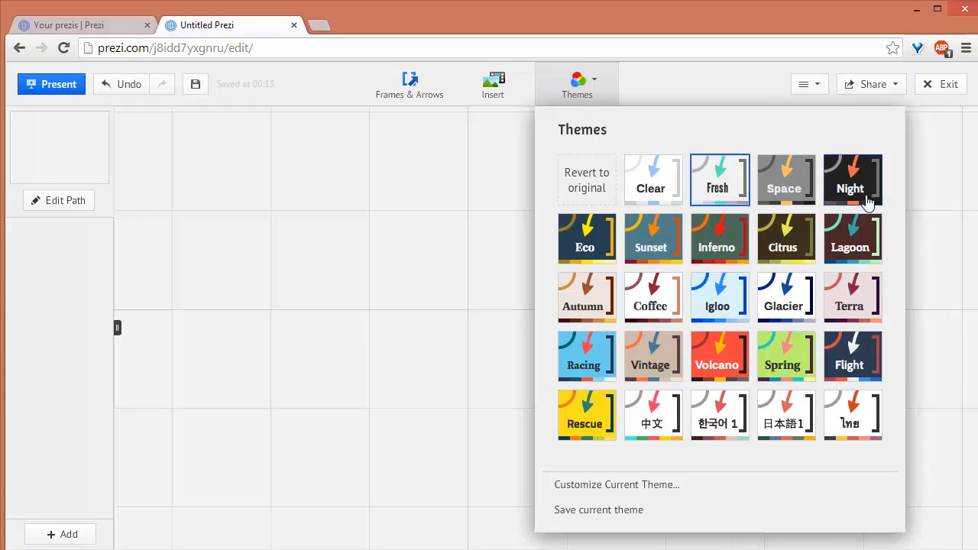
click(669, 257)
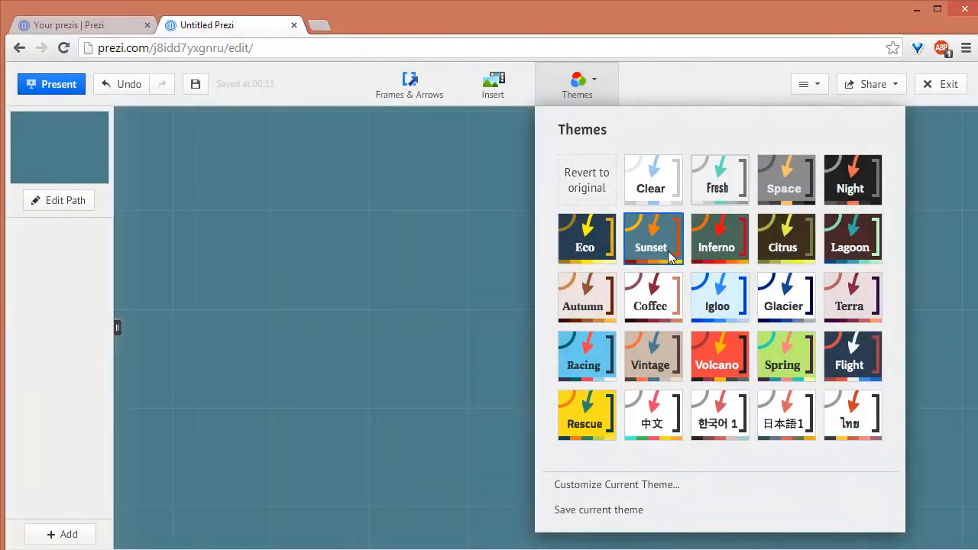
click(466, 270)
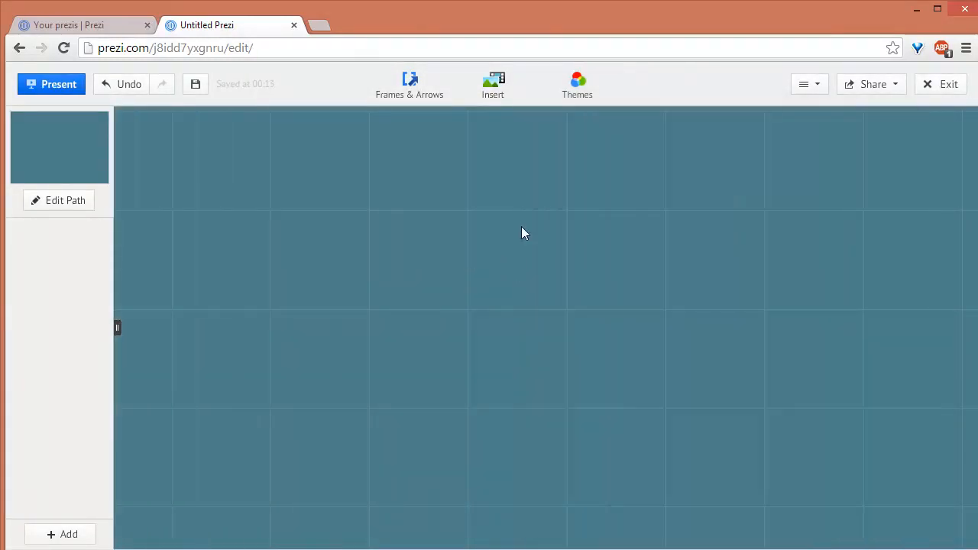
Draw a bracket frame, a circle frame and a rectangle frame side by side across the upper part of the canvas
click(436, 100)
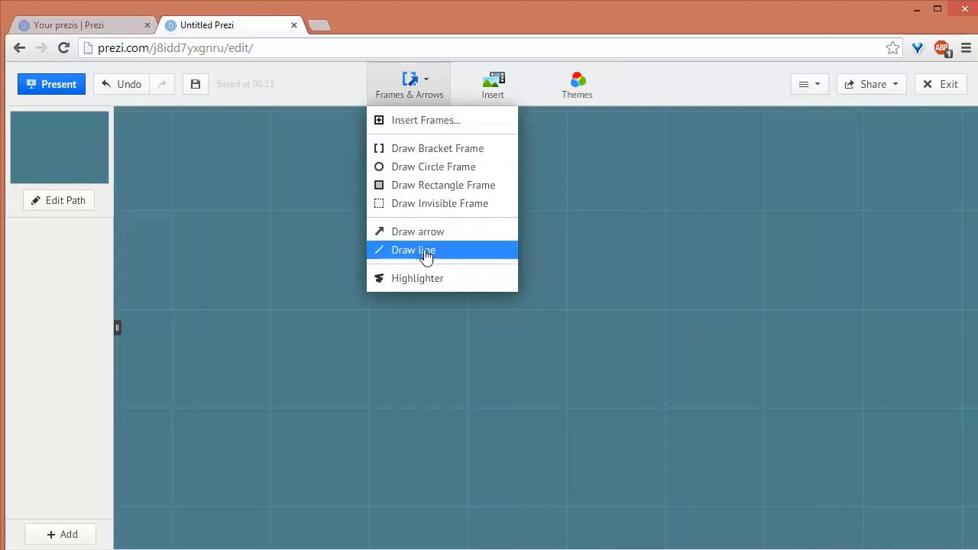
click(414, 152)
mouse_move(189, 185)
mouse_down()
mouse_move(260, 244)
mouse_move(294, 293)
mouse_move(309, 278)
mouse_move(316, 306)
mouse_move(317, 281)
mouse_up()
click(418, 90)
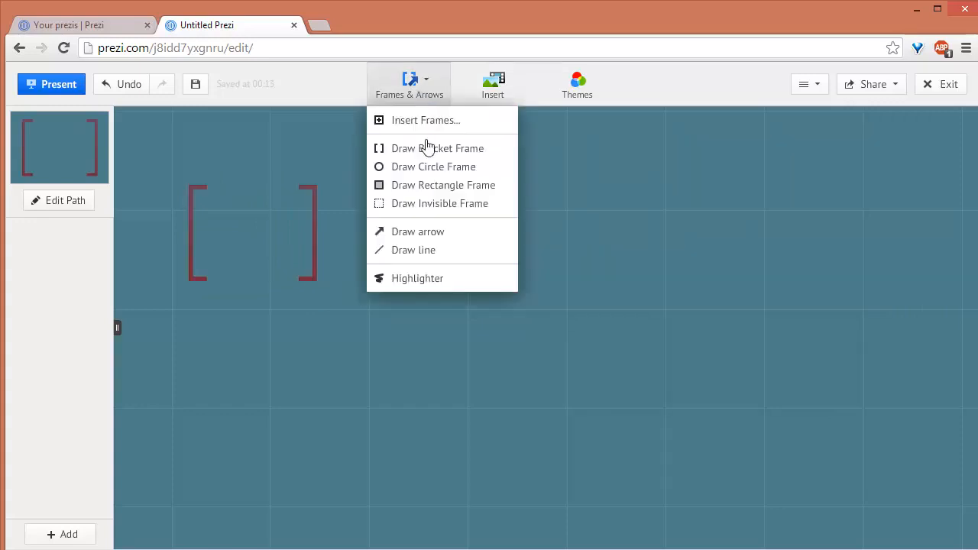
click(426, 167)
drag(374, 187, 482, 290)
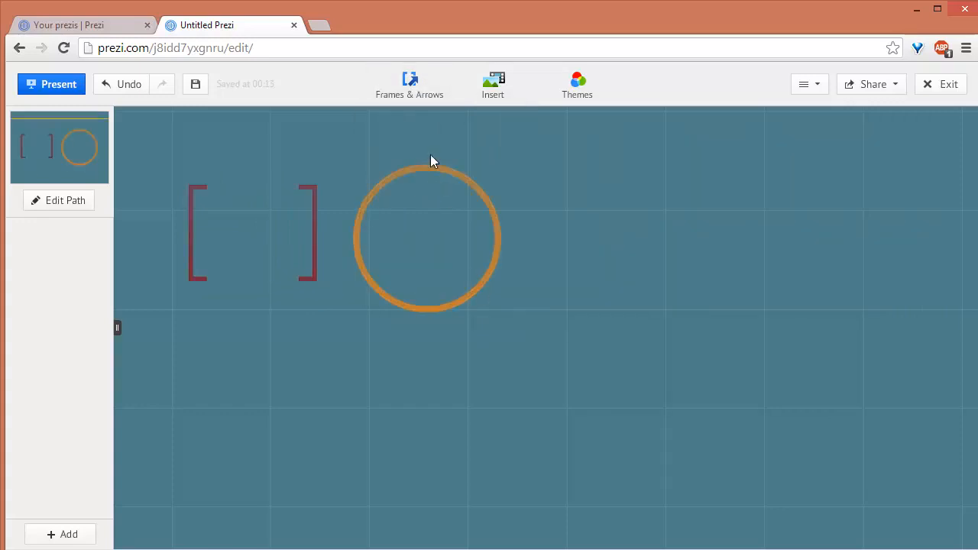
click(418, 88)
click(428, 185)
drag(560, 177, 690, 272)
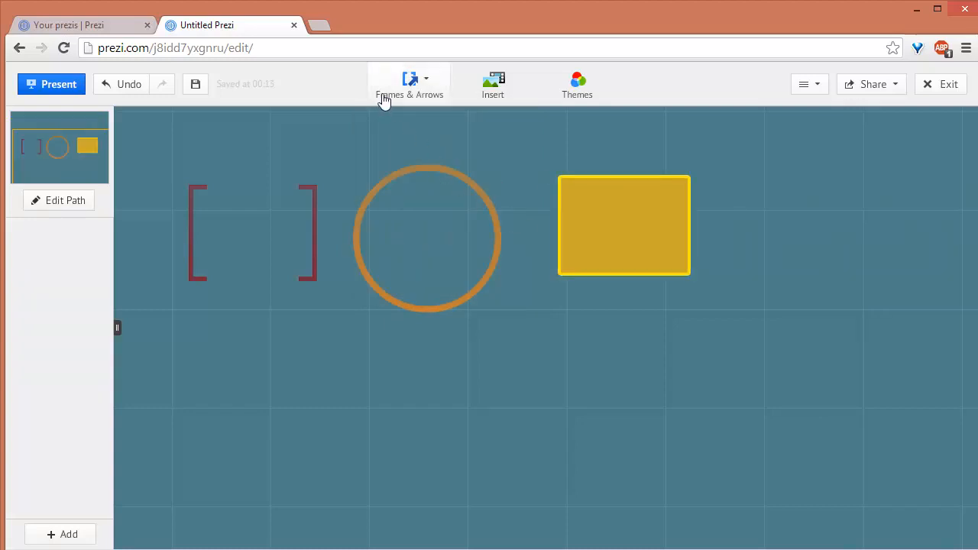
Draw an arrow and a straight line below the bracket frame, and a wavy highlighter stroke beside them
click(415, 90)
click(428, 232)
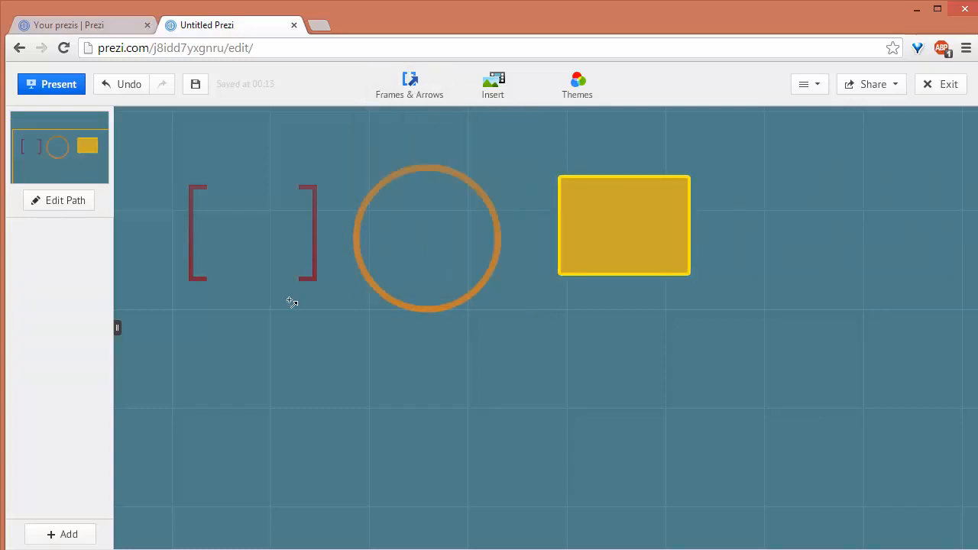
drag(227, 354, 350, 357)
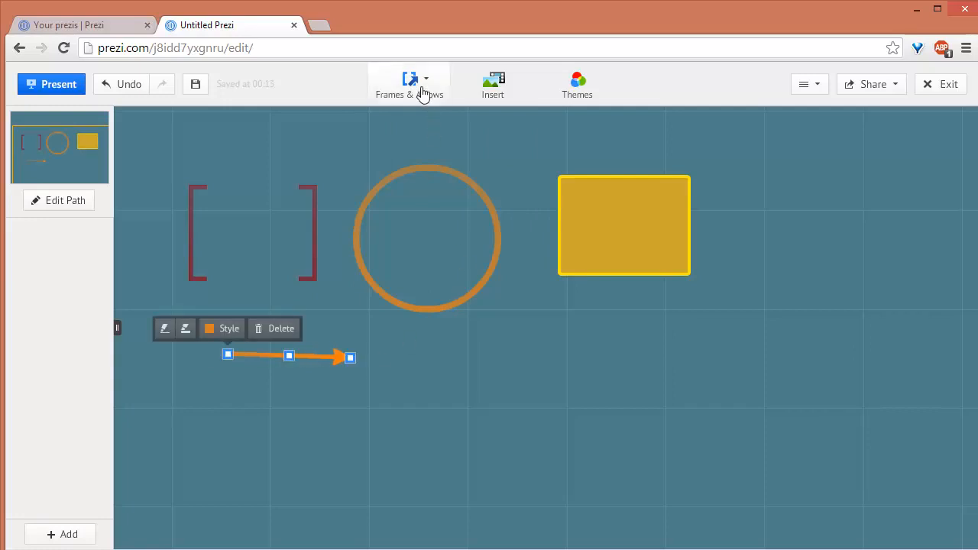
click(420, 89)
click(447, 251)
drag(228, 393, 342, 393)
click(409, 88)
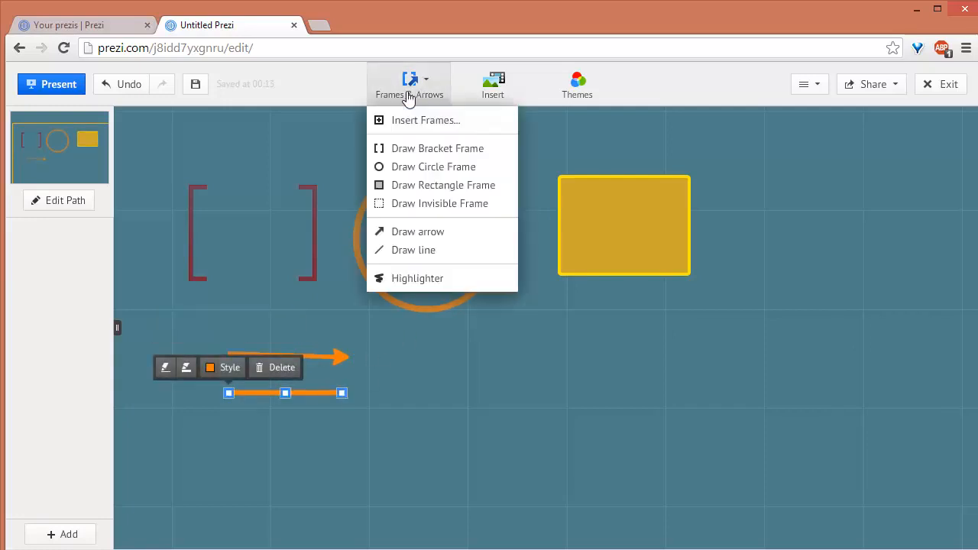
click(416, 277)
mouse_move(412, 354)
mouse_down()
mouse_move(436, 391)
mouse_move(534, 376)
mouse_move(663, 334)
mouse_up()
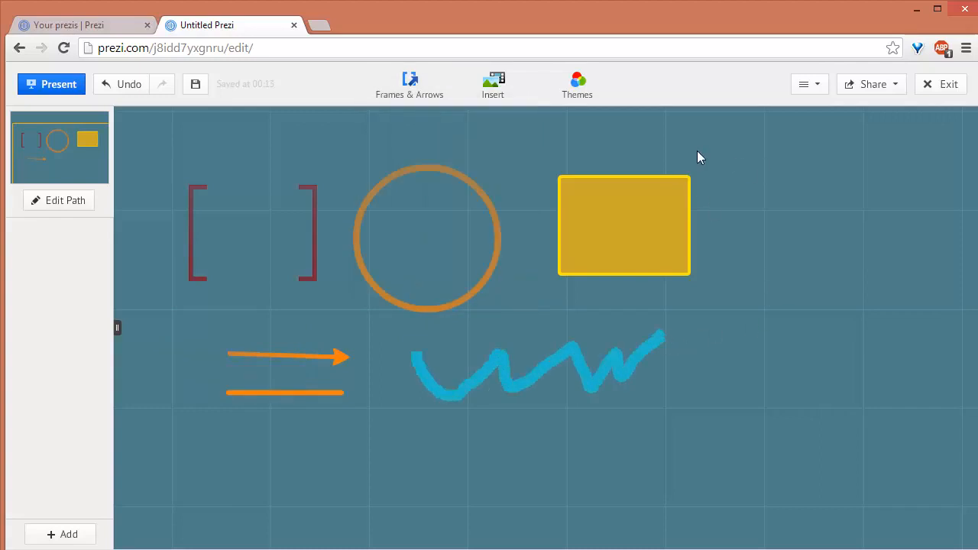
Change the presentation's theme to Lagoon
click(587, 104)
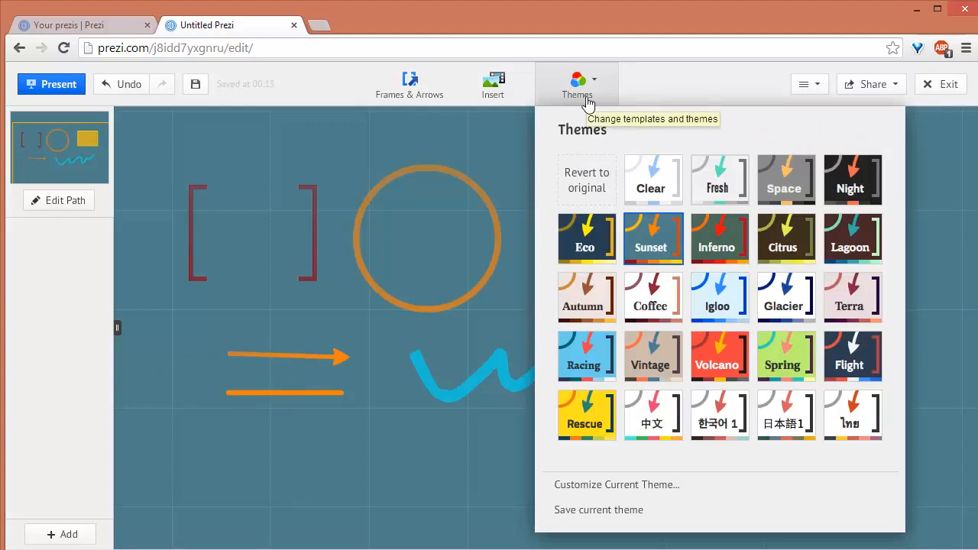
click(851, 252)
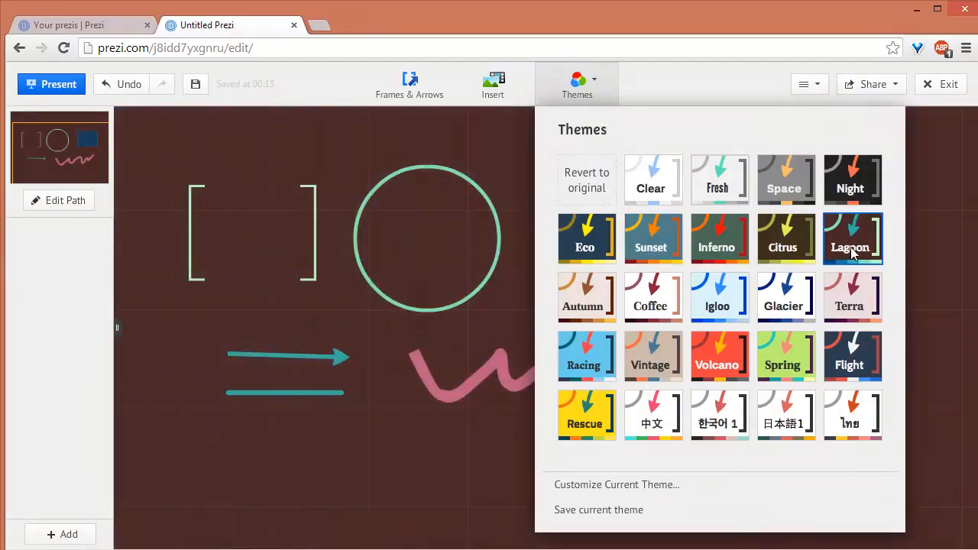
click(942, 260)
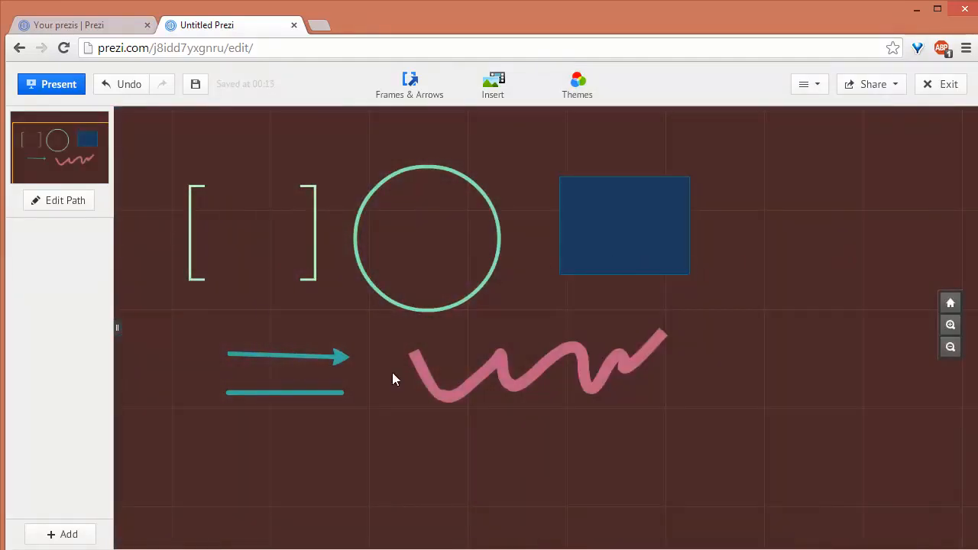
Delete all the frames, lines and the highlighter stroke from the canvas together
drag(736, 158, 161, 470)
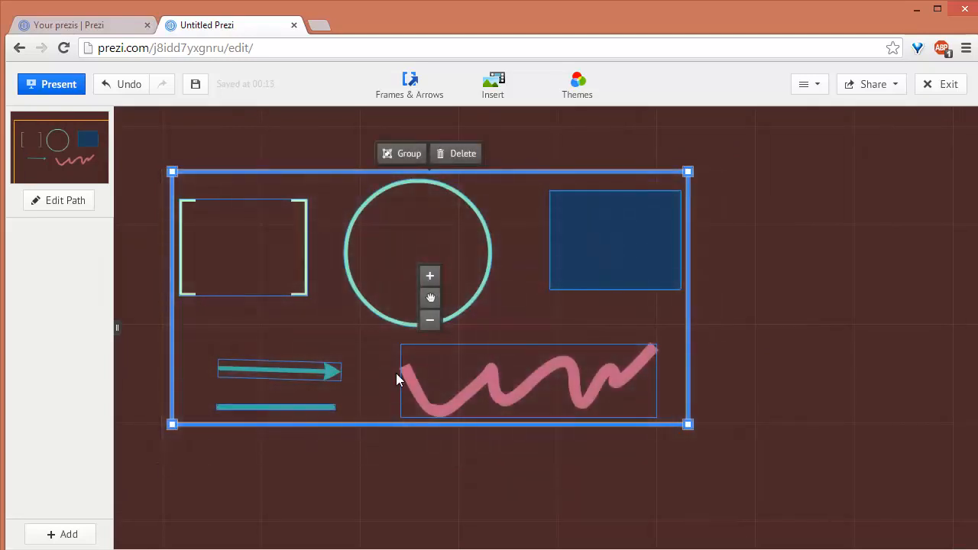
click(465, 155)
Start customizing the current theme in the Theme Wizard and set its background colour to dark grey
click(581, 88)
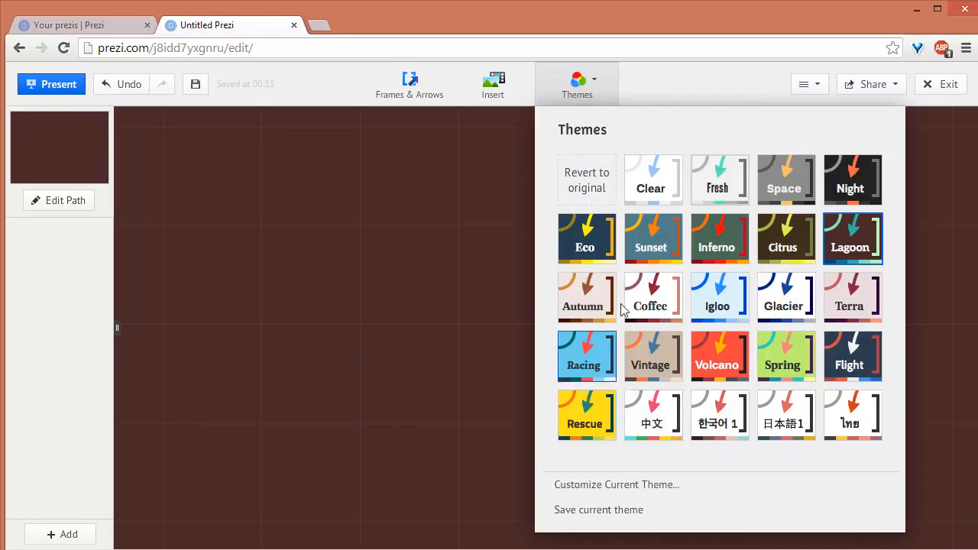
click(609, 485)
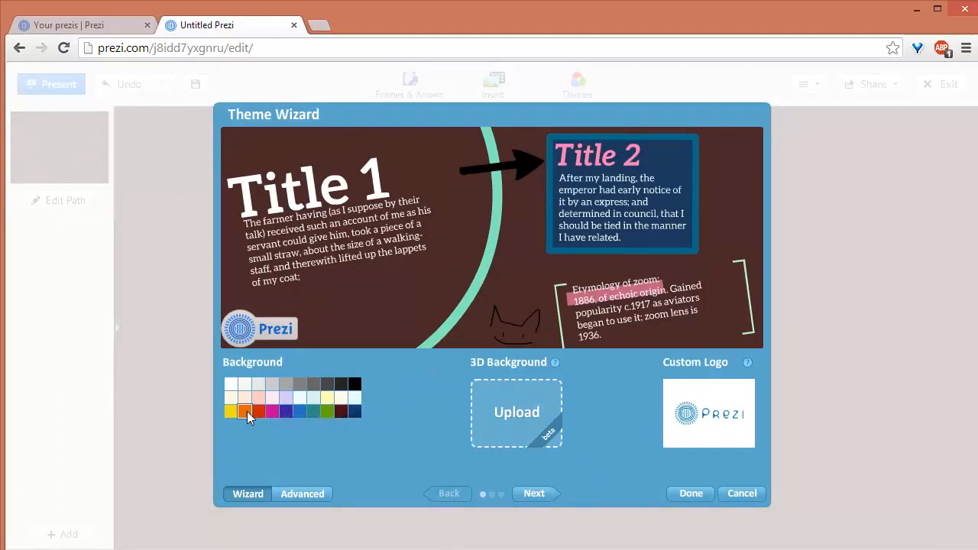
click(313, 389)
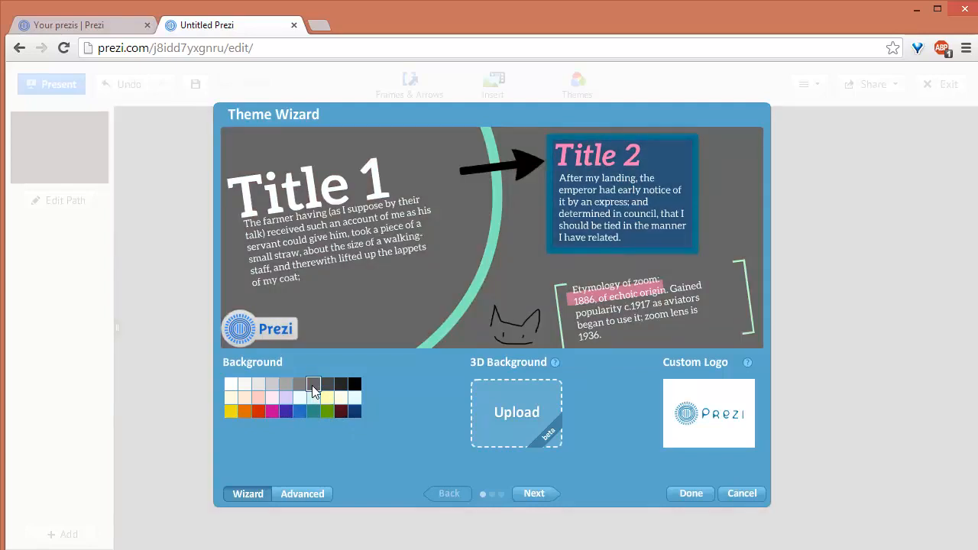
Upload night-sky_2-jpeg.jpg from the computer as the theme's 3D background
click(553, 412)
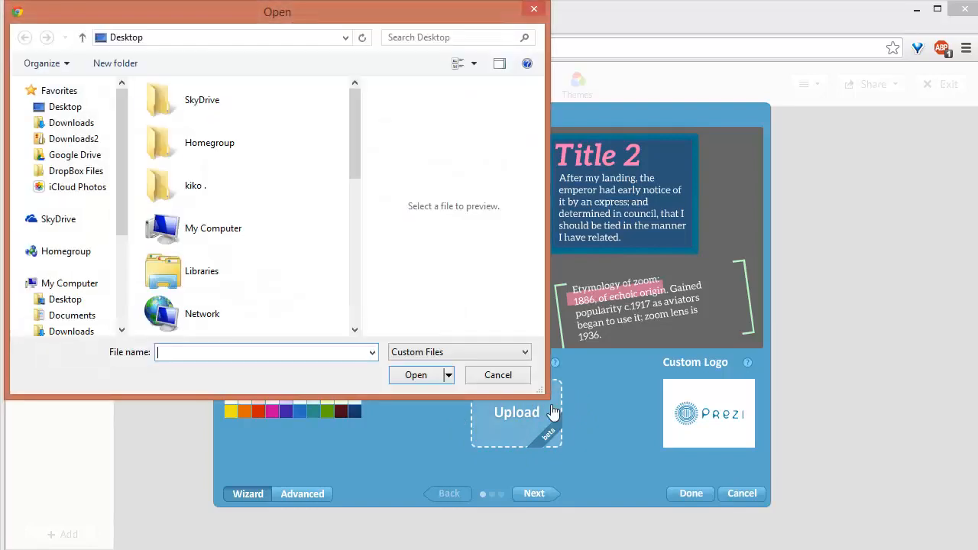
text(nigh)
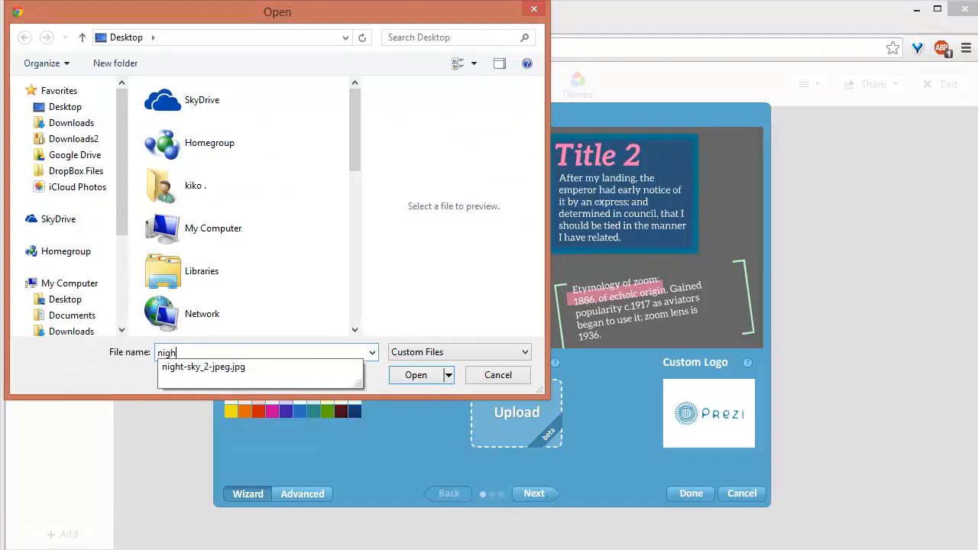
key(Down)
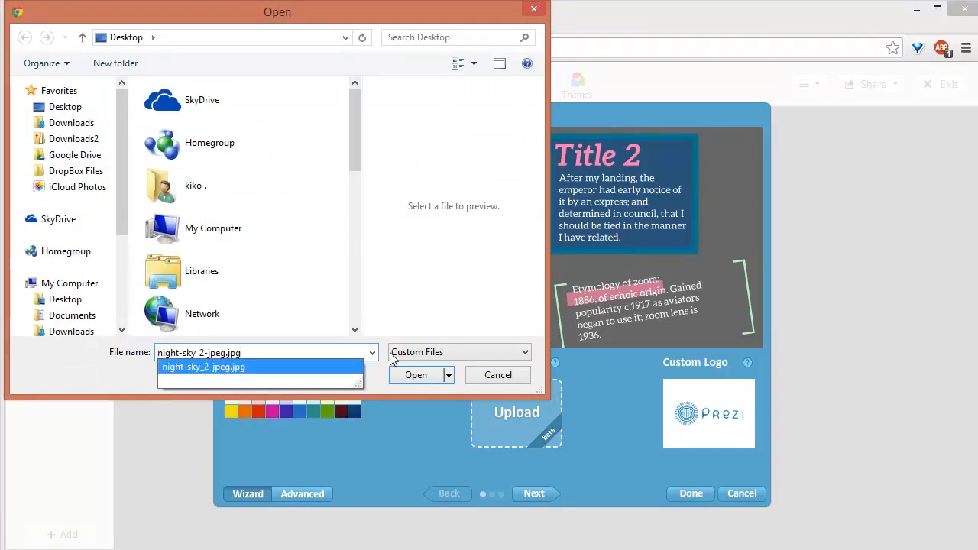
click(417, 374)
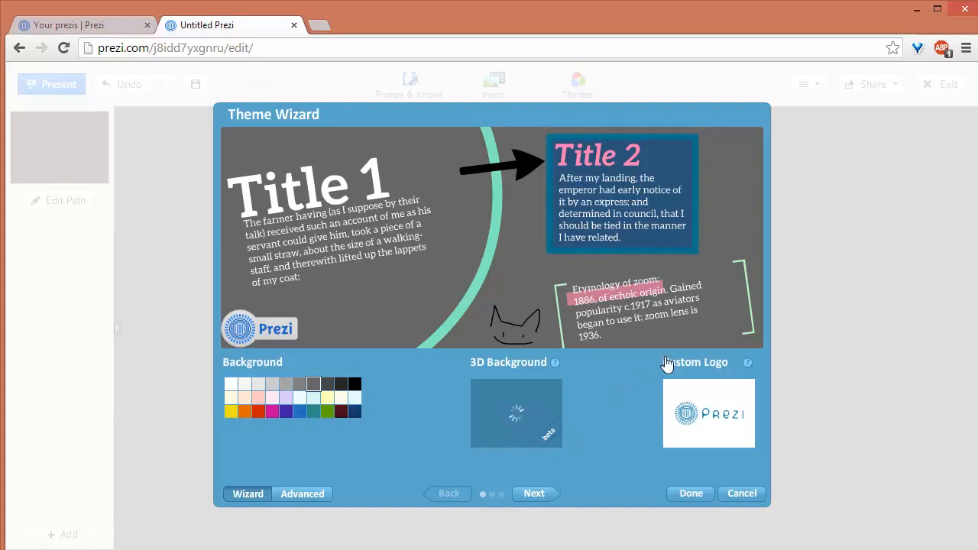
mouse_move(713, 365)
mouse_move(702, 431)
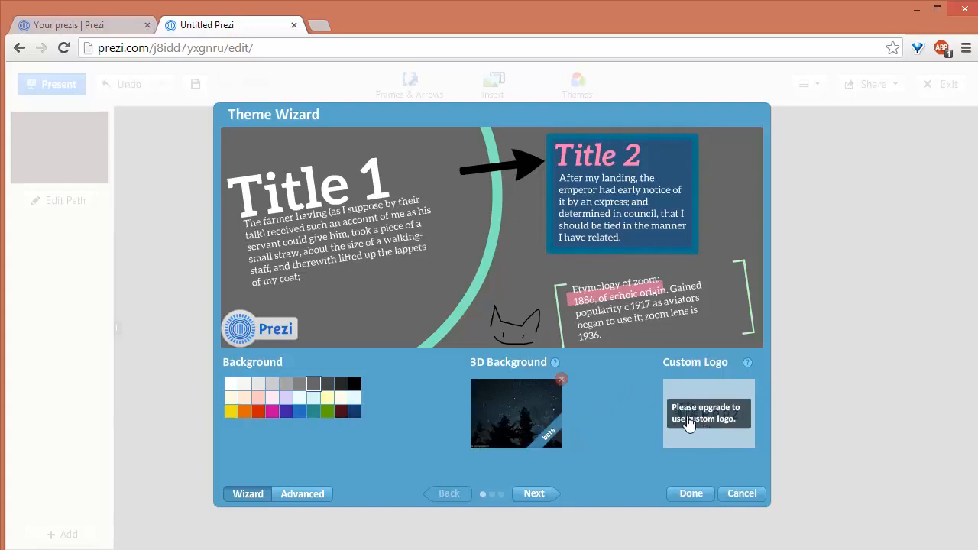
mouse_move(481, 423)
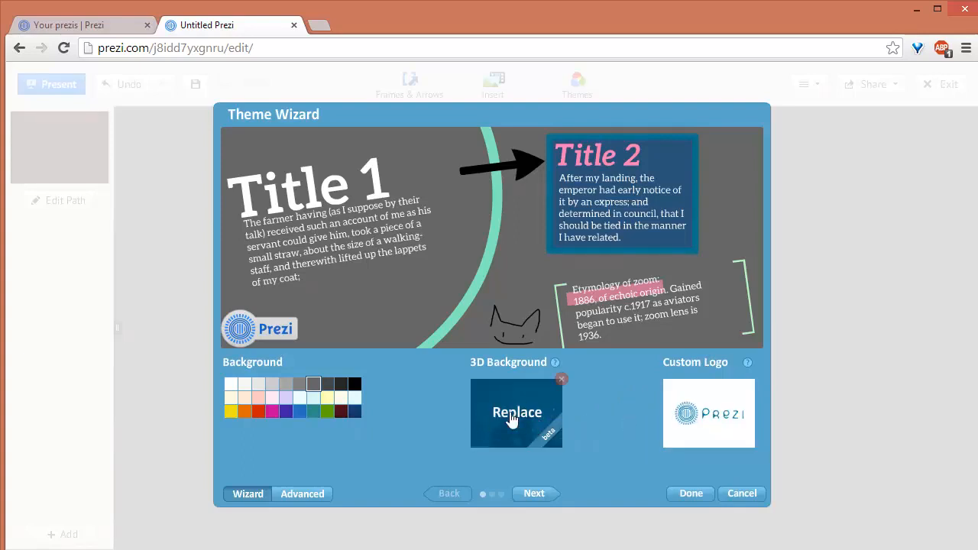
In the wizard's fonts and colours settings, try KG Empire of Dirt for Title 1, settle on Titillium, and set Title 2 to Cabin
click(544, 496)
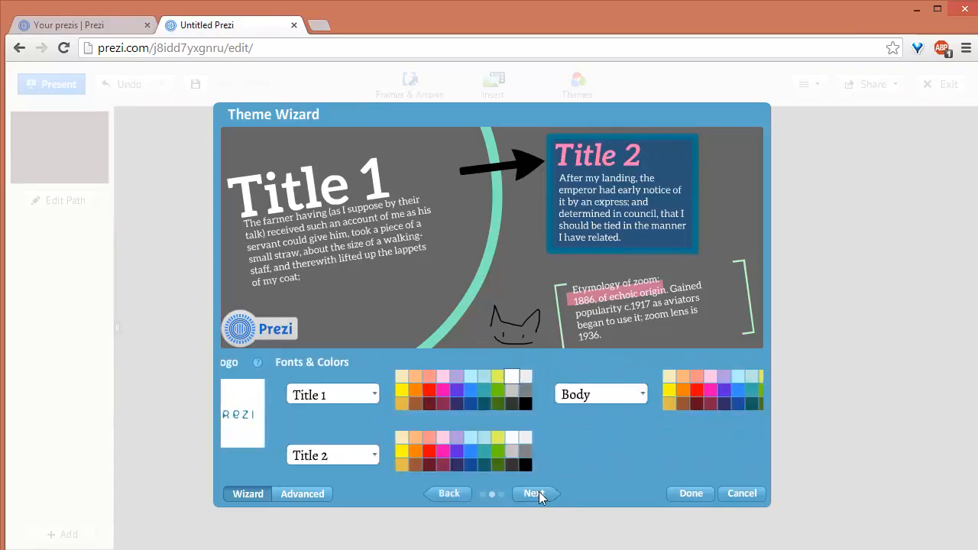
click(322, 395)
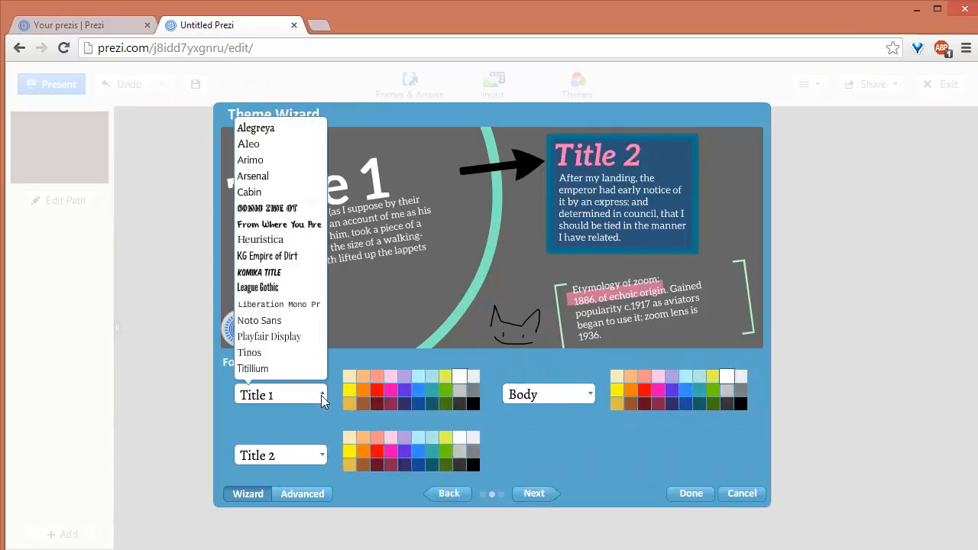
click(280, 256)
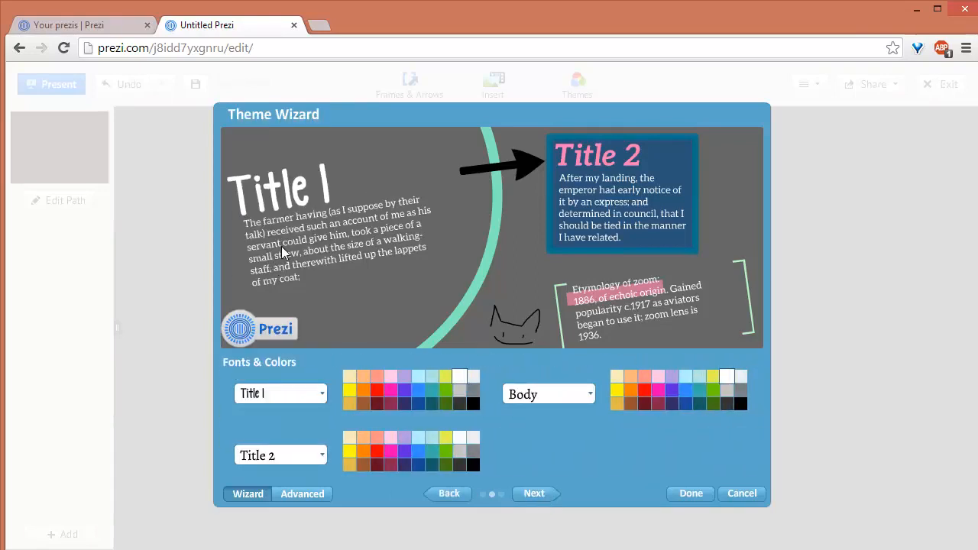
click(318, 398)
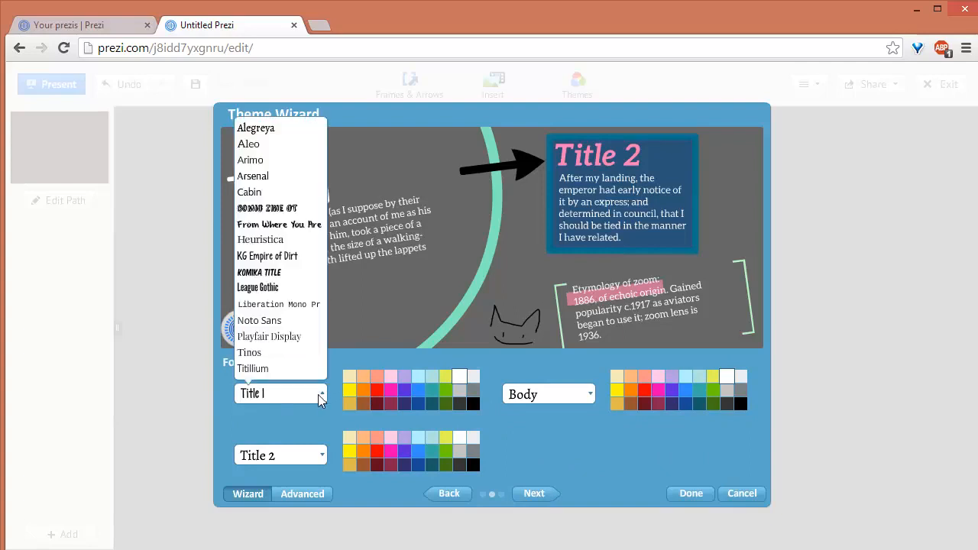
click(289, 368)
click(322, 455)
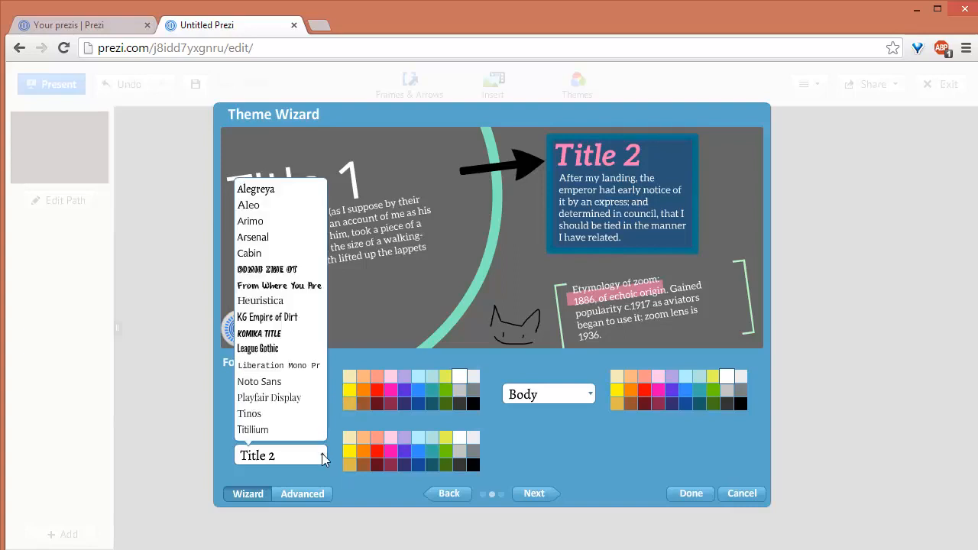
click(257, 253)
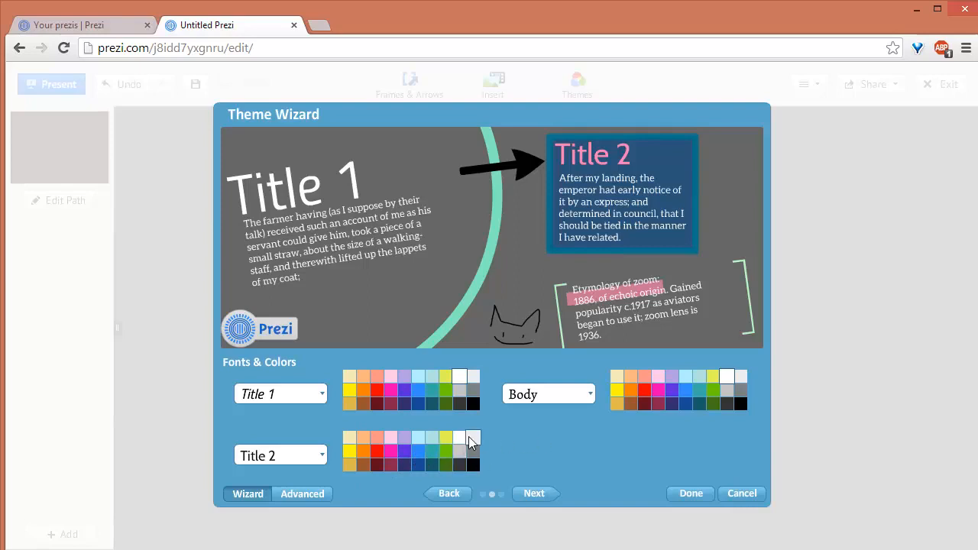
Try League Gothic as the theme's body font and set it to Noto Sans instead
click(591, 396)
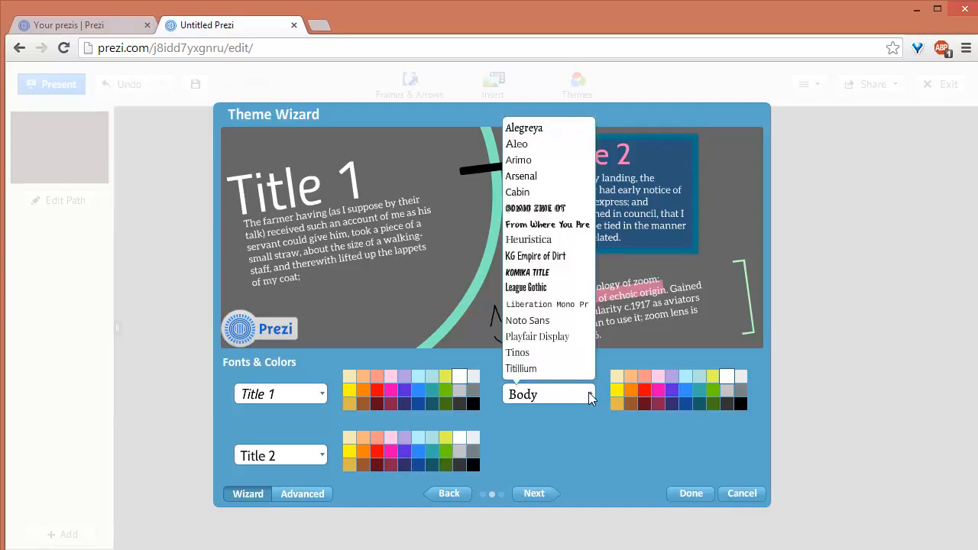
click(550, 287)
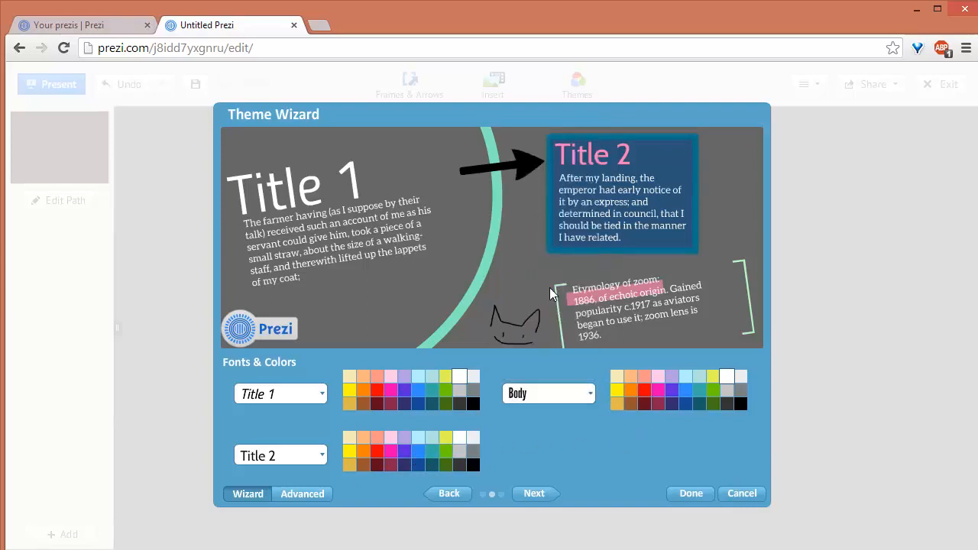
click(590, 394)
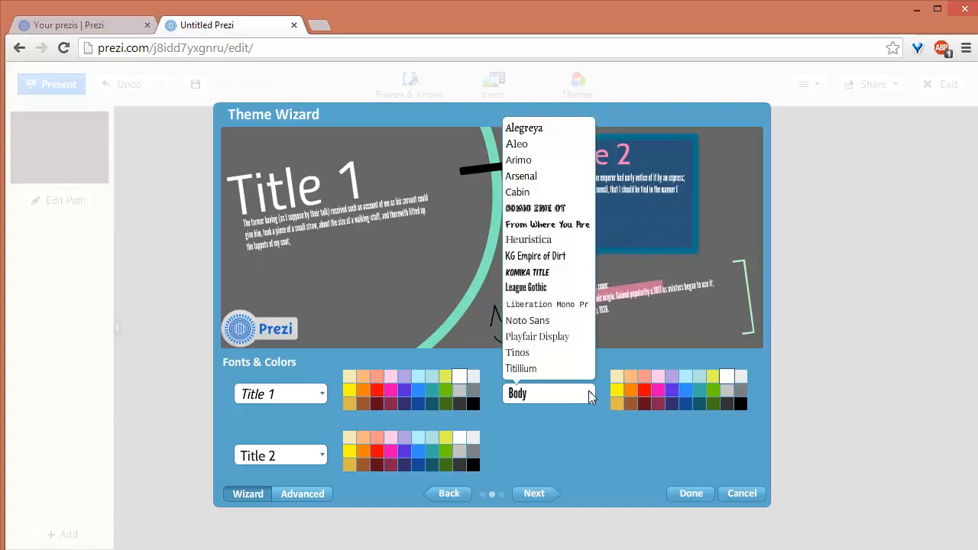
click(557, 321)
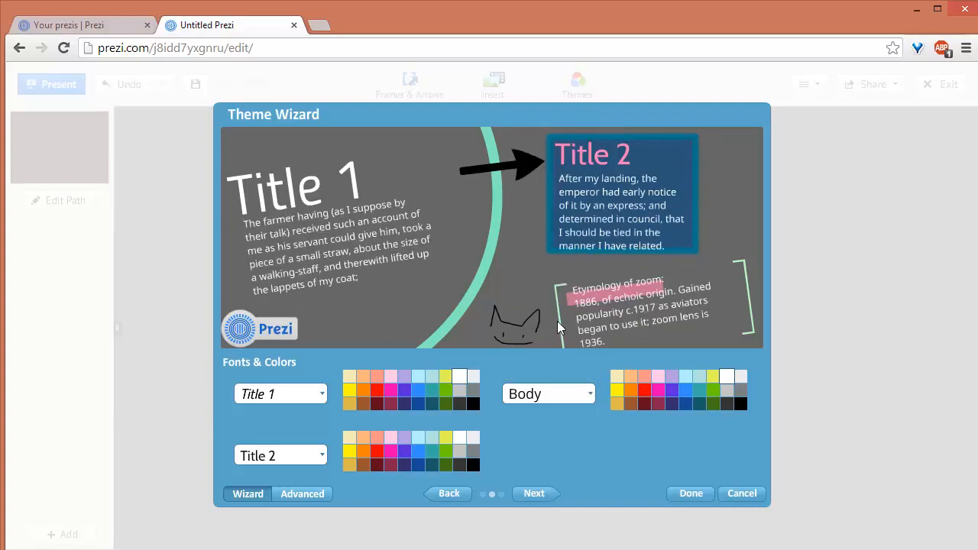
Set the theme's body text colour to white and, in the shapes settings, the circle frame colour to yellow-green
click(727, 376)
click(537, 493)
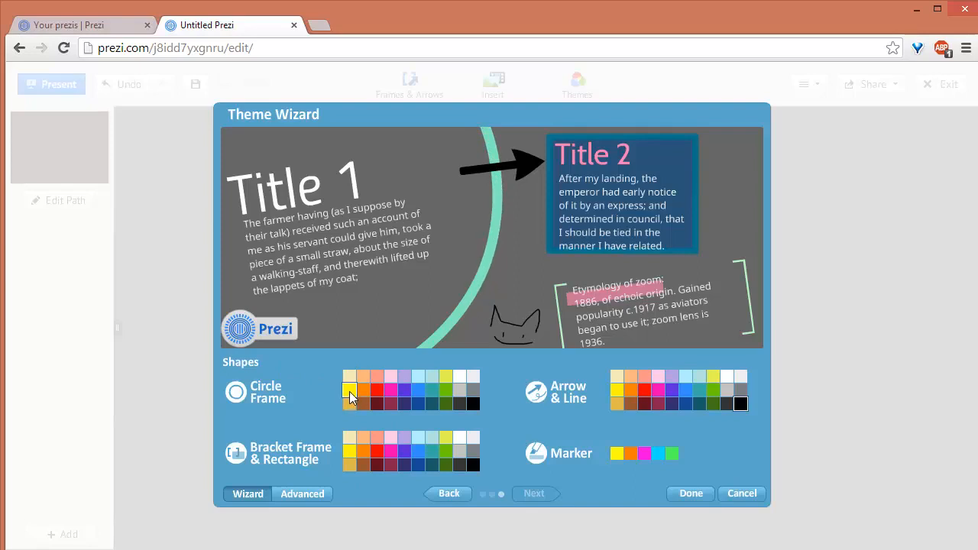
click(451, 375)
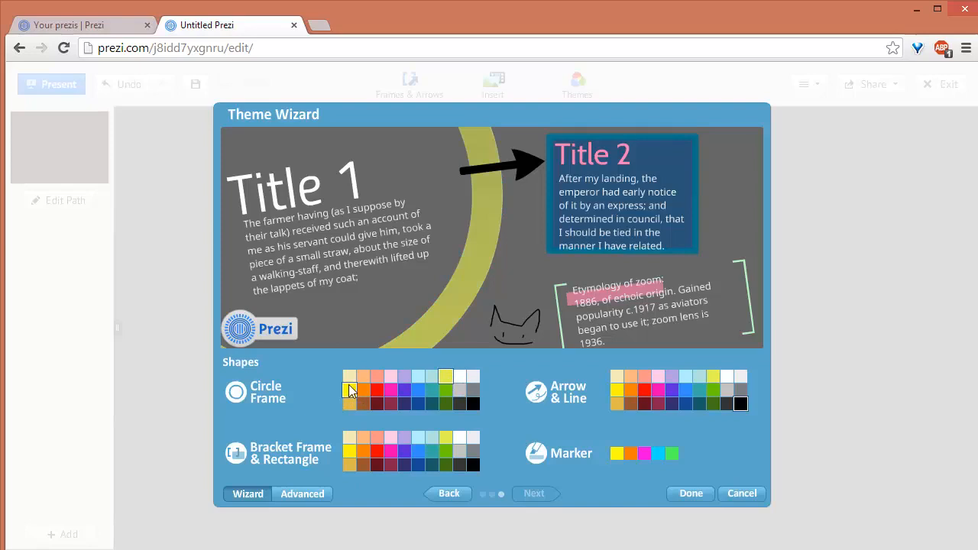
click(350, 391)
click(447, 376)
Try light grey for bracket frames and rectangles, settle on medium grey, and set arrows and lines to dark grey
click(462, 444)
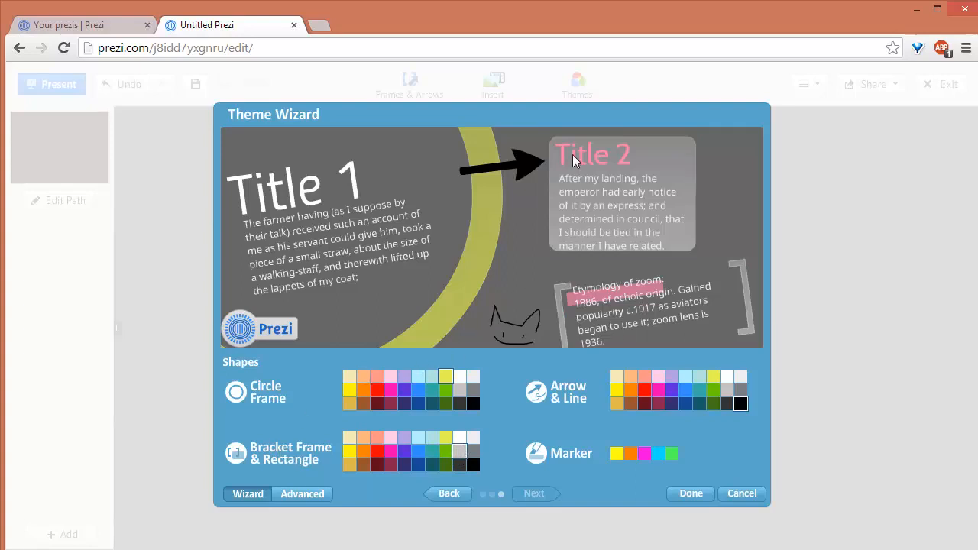
click(476, 448)
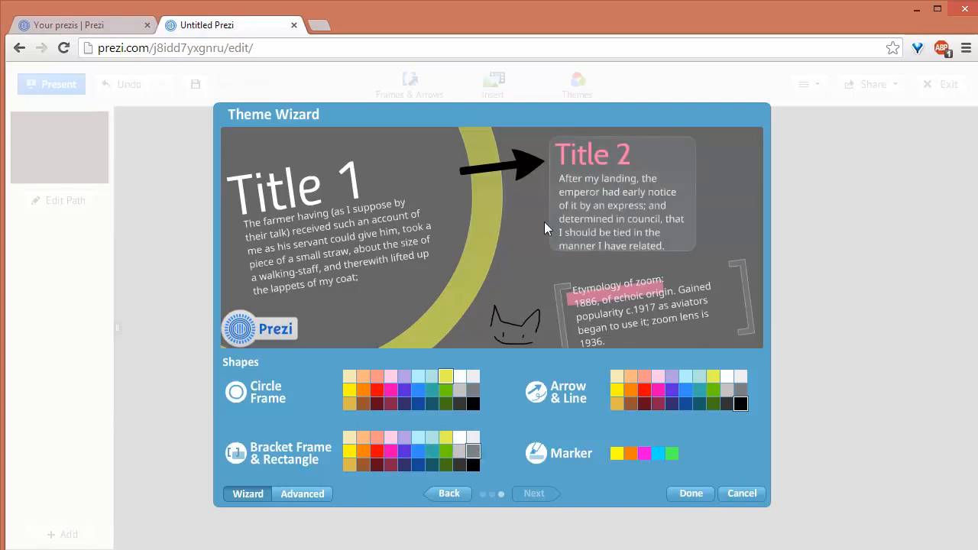
click(729, 405)
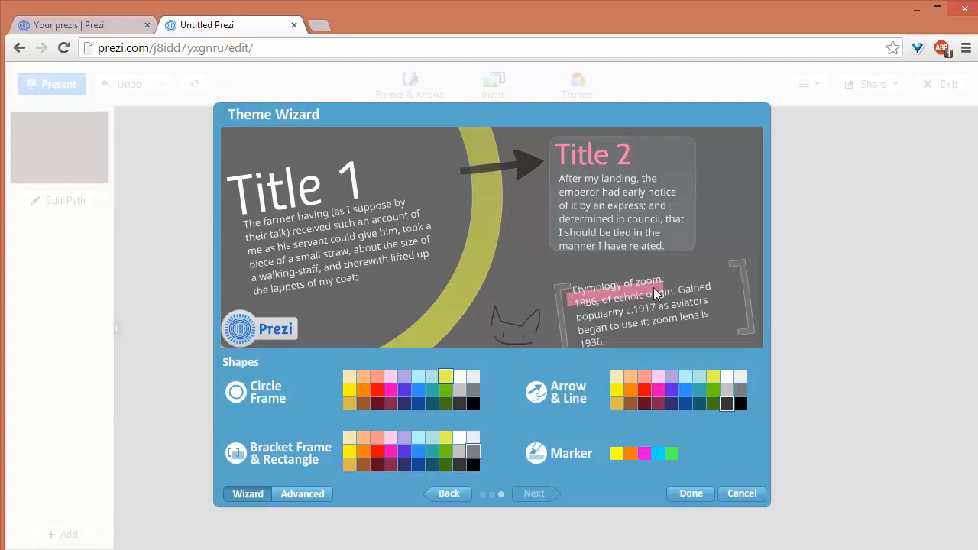
Try yellow as the marker colour, set it to cyan instead, and apply the customized theme
click(616, 454)
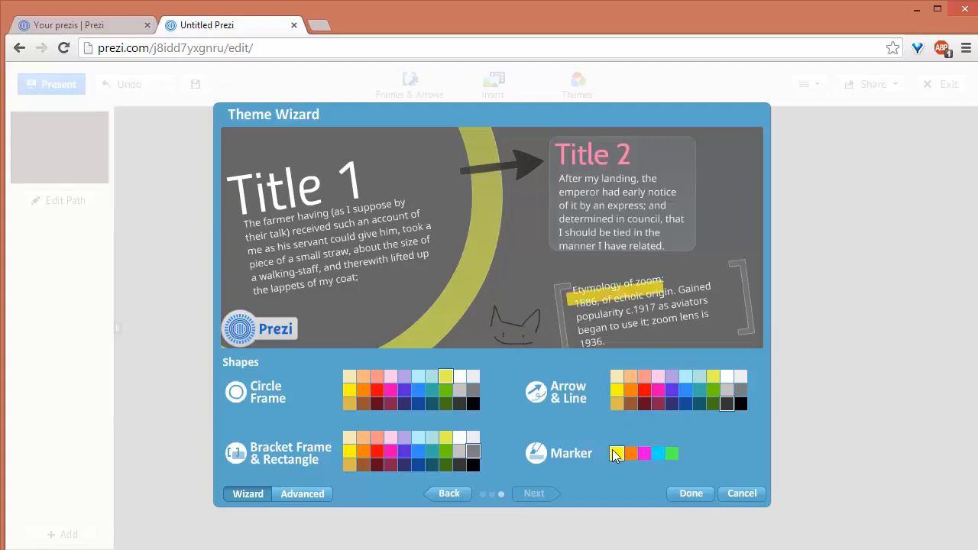
click(659, 454)
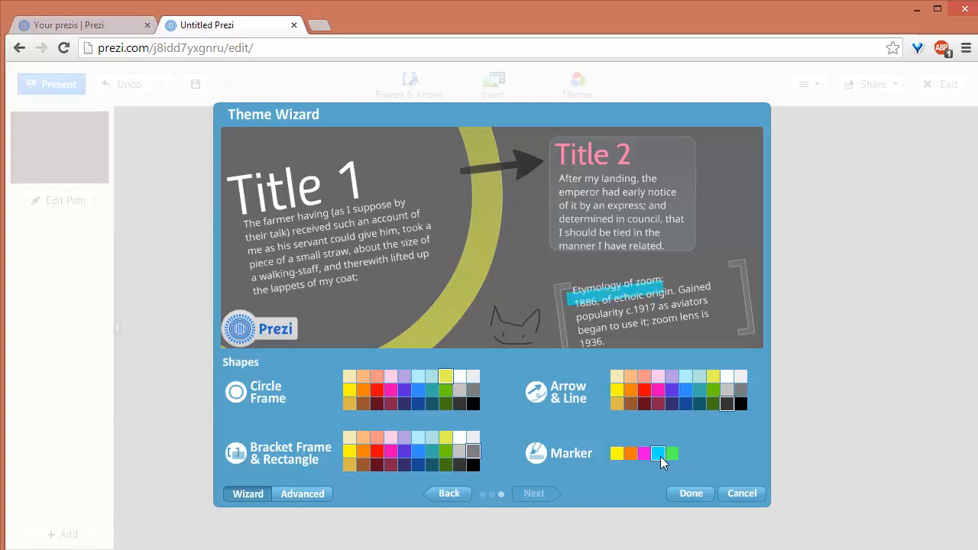
click(682, 495)
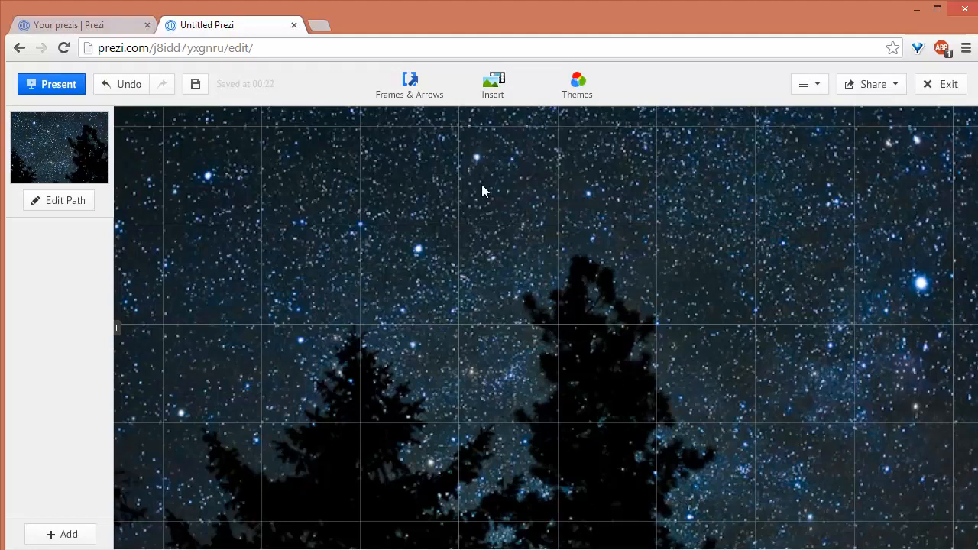
Draw a small bracket frame on the canvas and a larger circle frame beside it
click(414, 98)
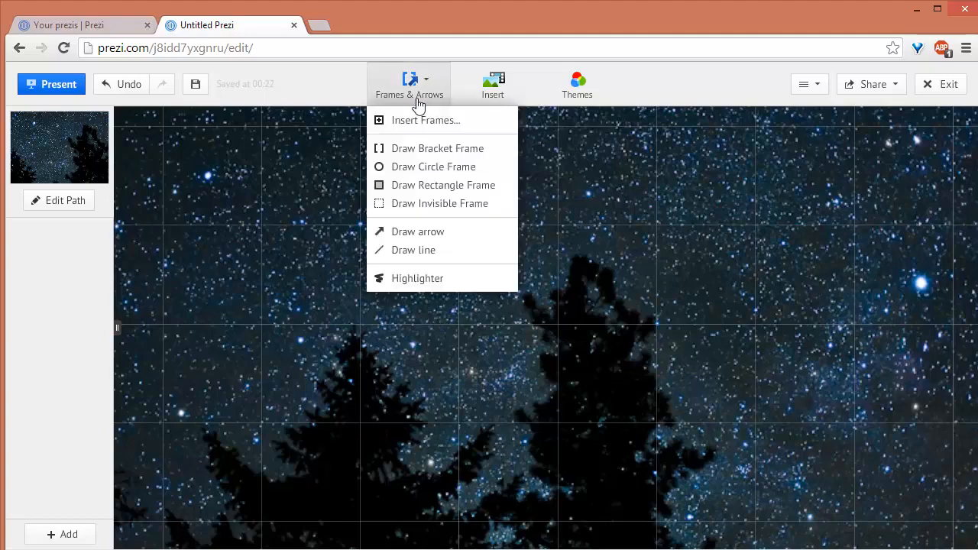
click(411, 149)
drag(194, 191, 325, 289)
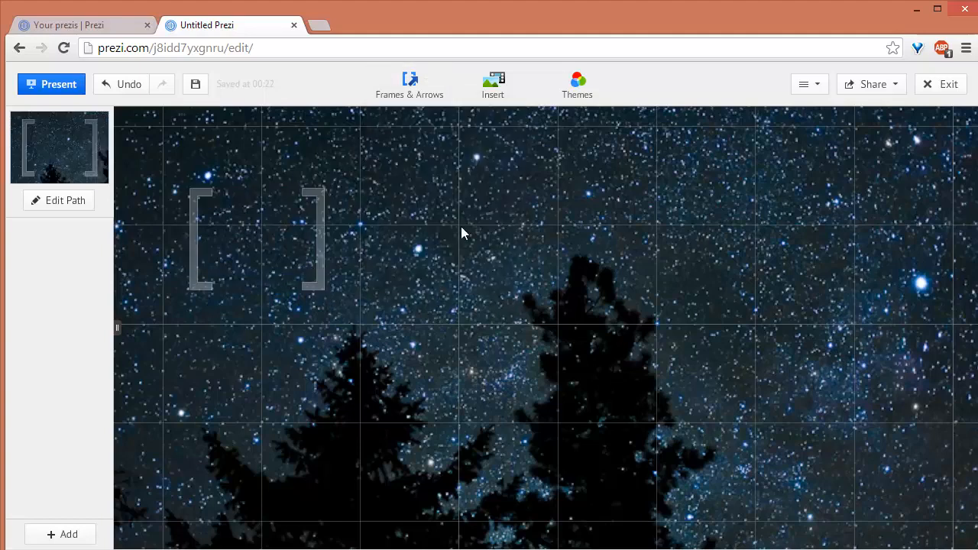
click(420, 98)
click(415, 166)
mouse_move(374, 159)
mouse_down()
mouse_move(520, 295)
mouse_move(549, 337)
mouse_up()
Draw a small rectangle frame beyond the circle frame and an arrow below the bracket frame
click(415, 90)
click(403, 166)
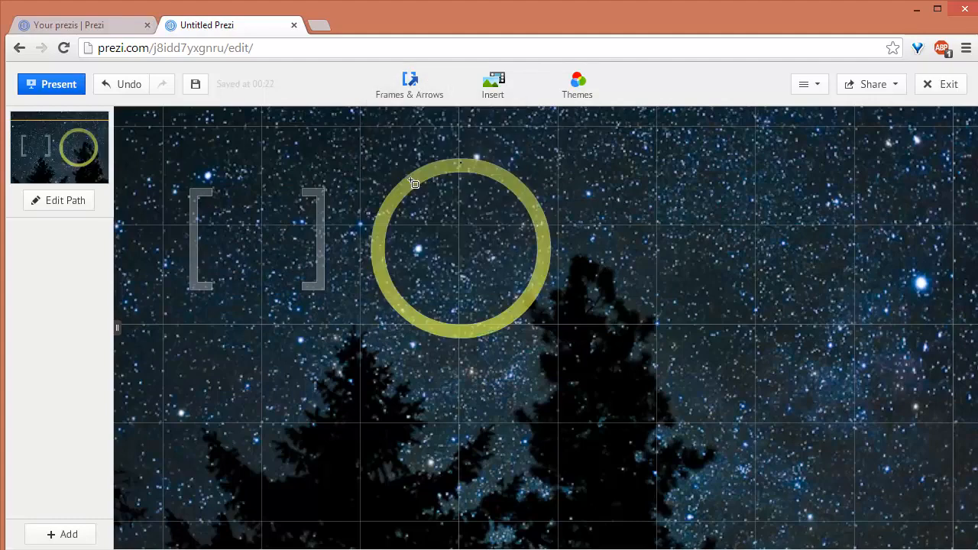
drag(704, 276, 723, 299)
click(413, 92)
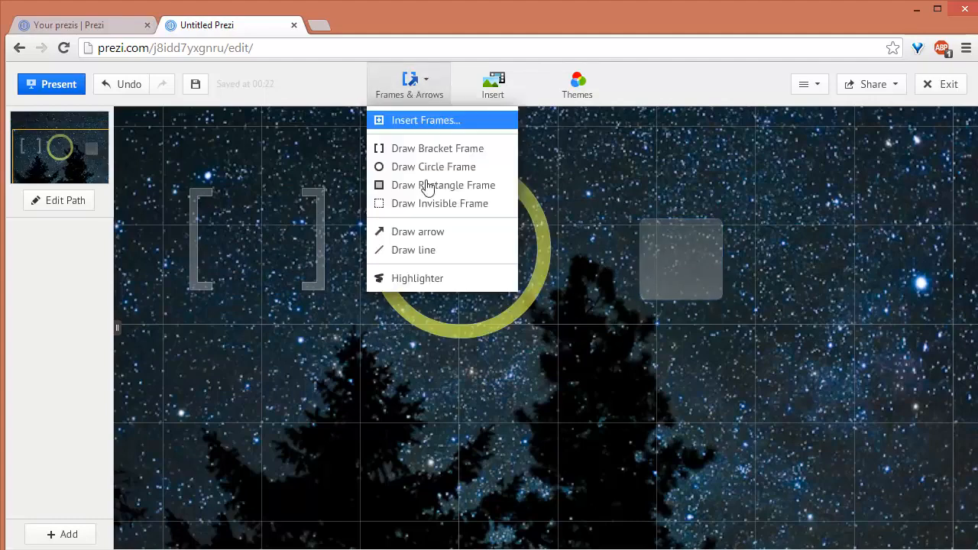
click(420, 232)
drag(177, 382, 308, 394)
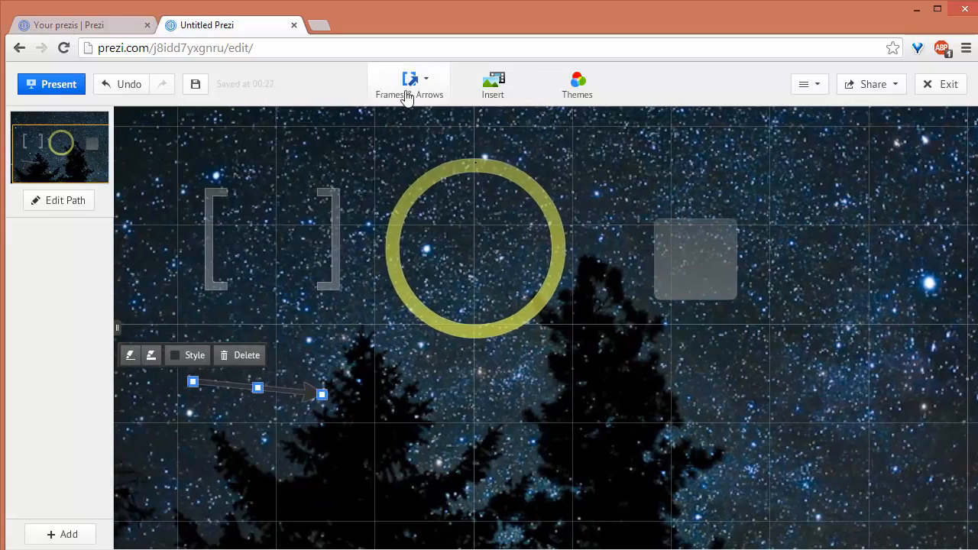
Draw a short line beside the arrow and a wavy highlighter stroke beneath both
click(407, 90)
click(412, 250)
drag(384, 400, 491, 395)
click(426, 93)
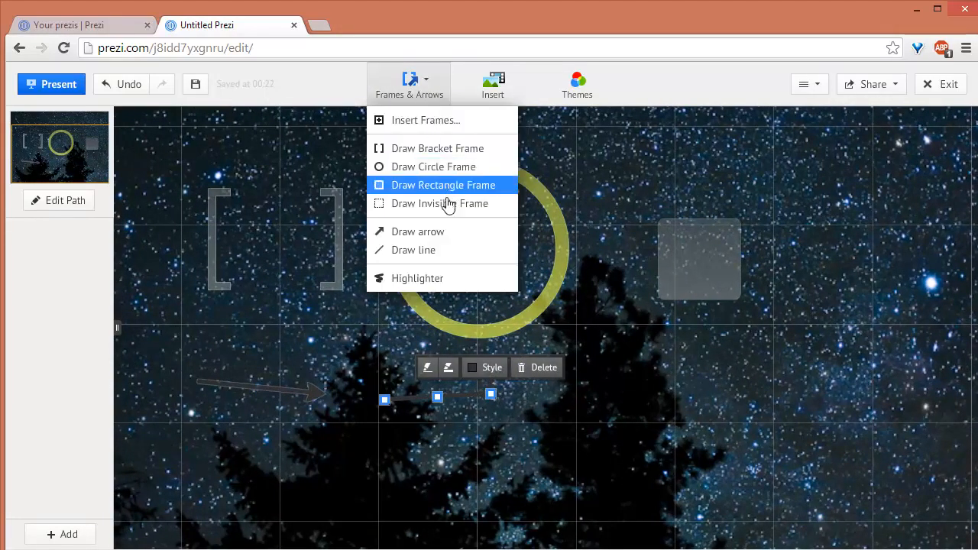
click(417, 278)
drag(214, 466, 501, 456)
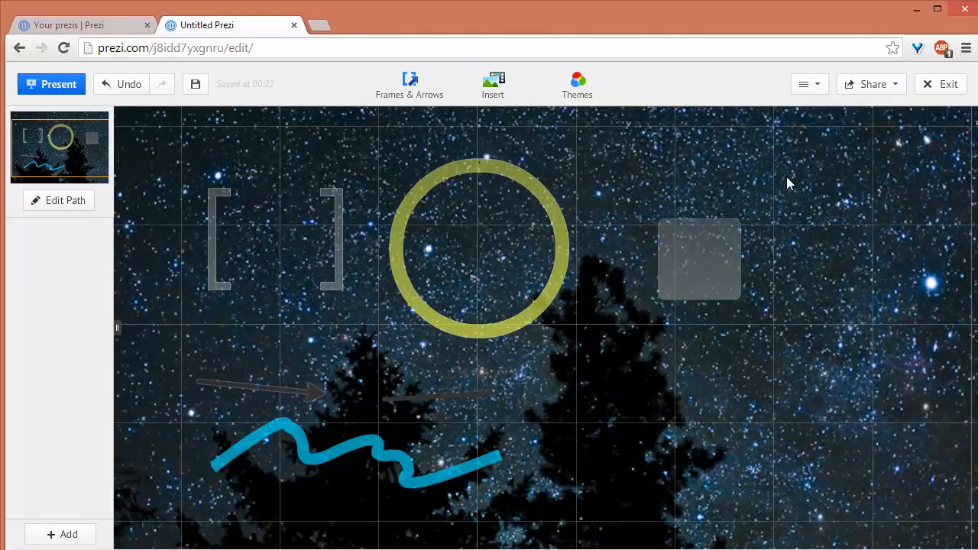
Delete all the drawn frames, the arrow, the line and the highlighter stroke together
drag(805, 150, 185, 505)
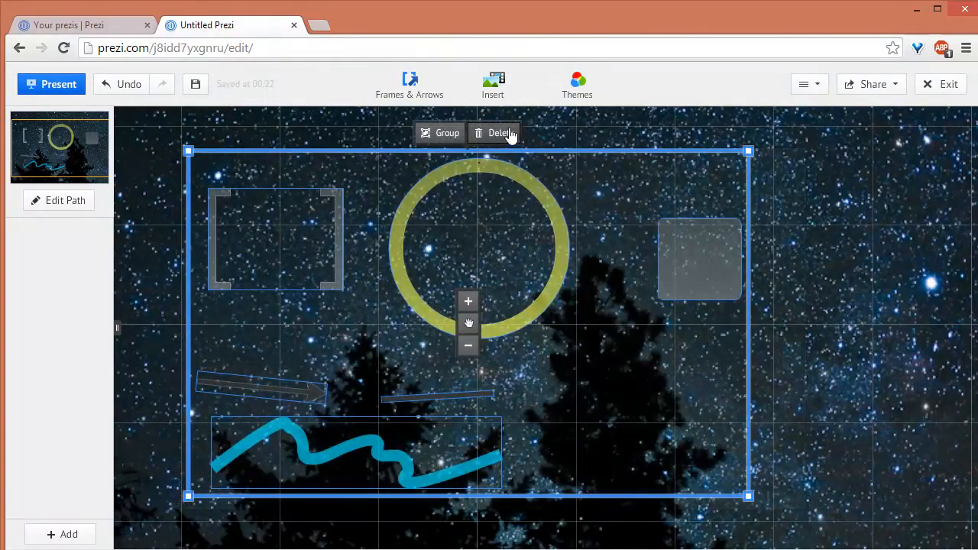
click(493, 134)
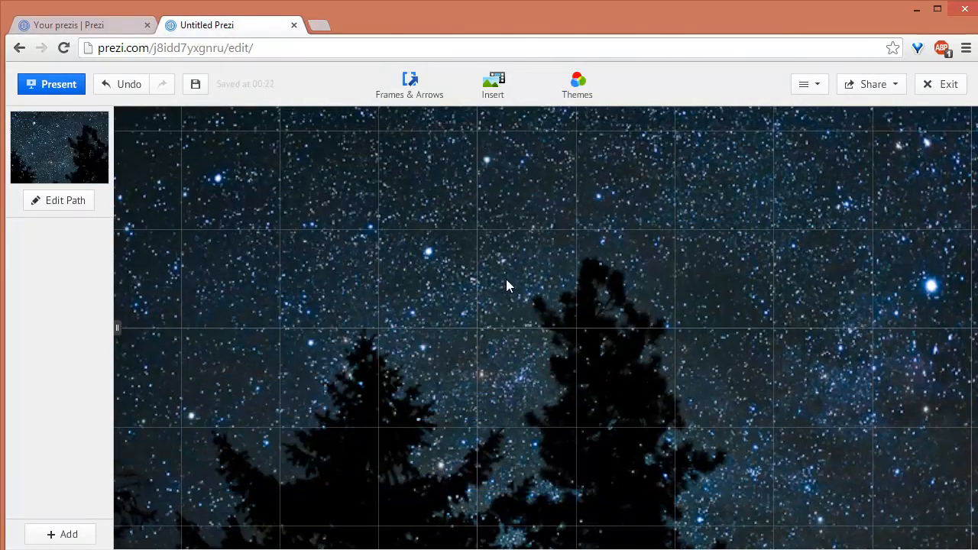
Remove the night-sky 3D background from the current theme and apply the change
scroll(507, 286, down, 3)
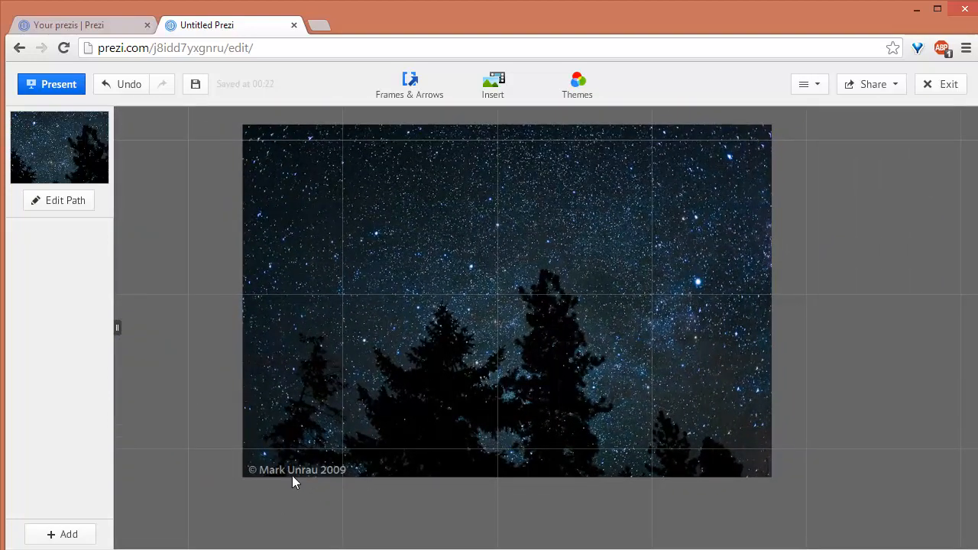
scroll(467, 349, up, 3)
drag(668, 266, 729, 373)
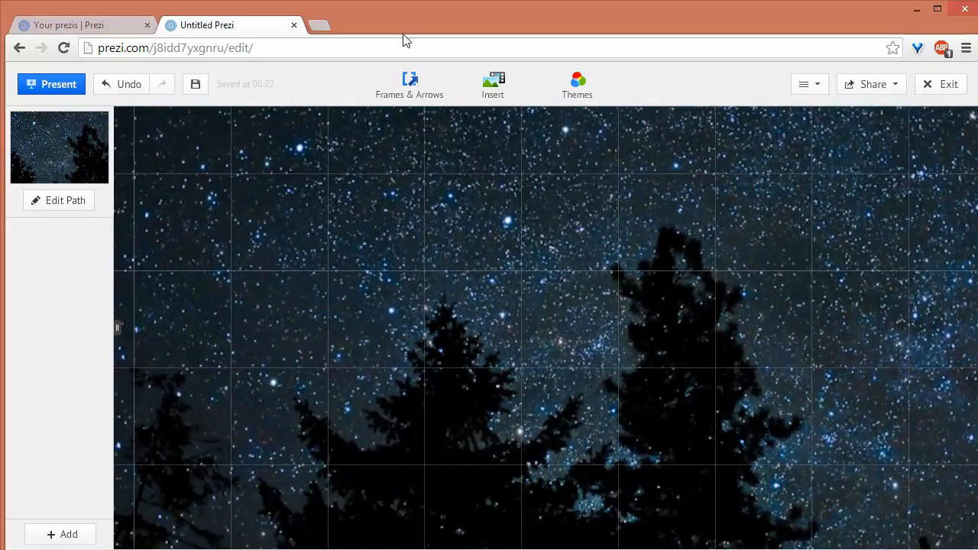
click(578, 91)
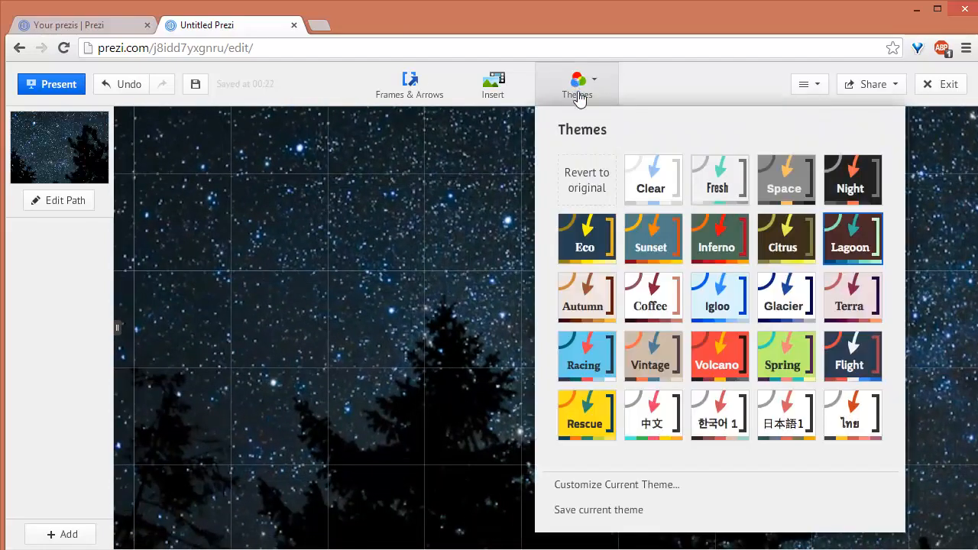
click(616, 489)
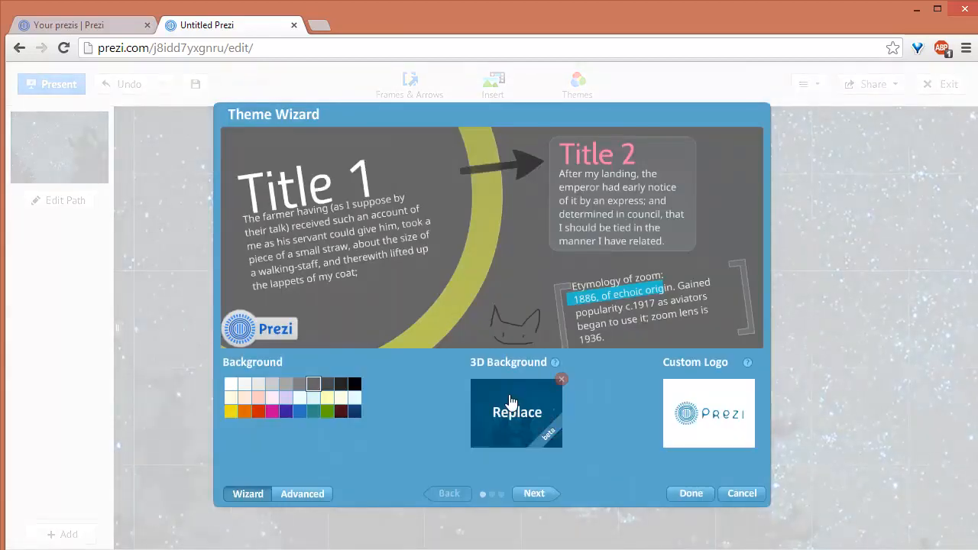
click(562, 381)
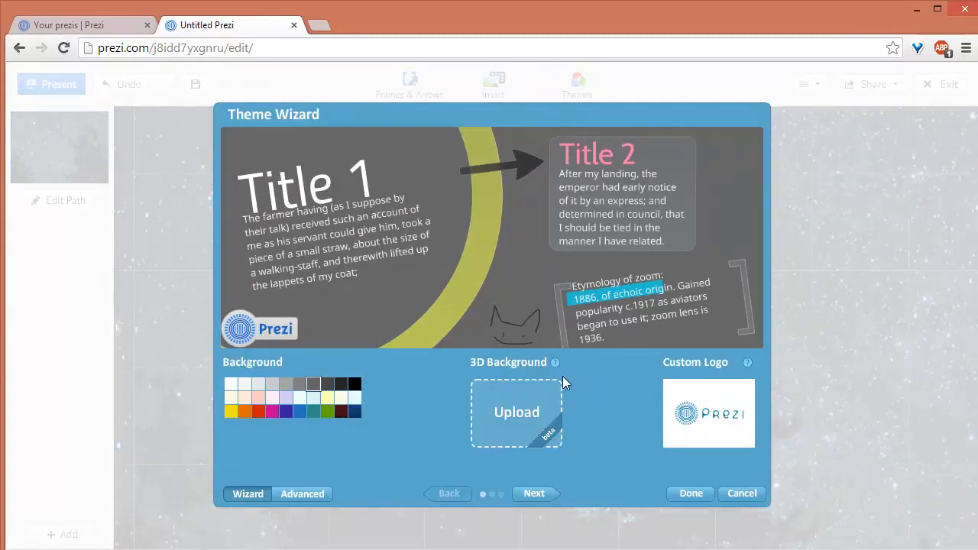
click(692, 493)
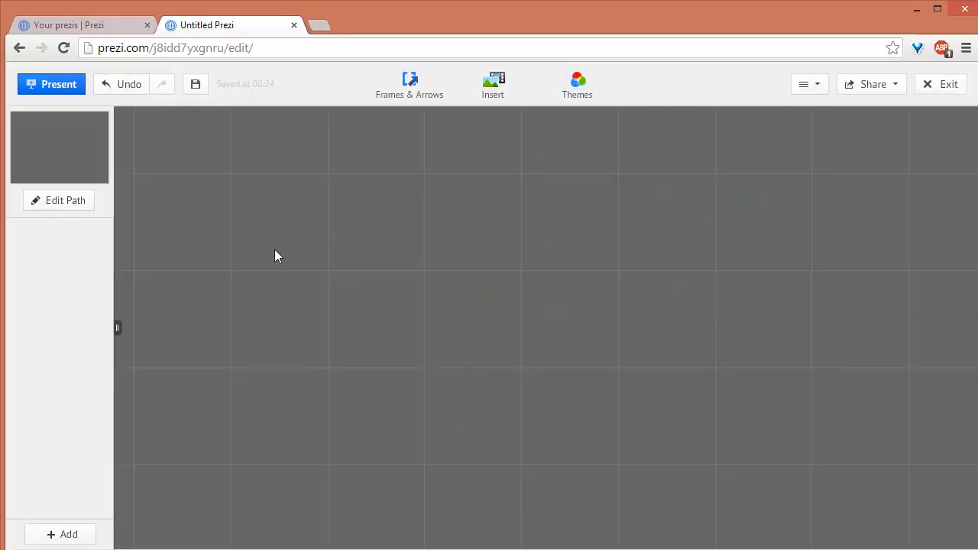
Apply the Fresh preset theme to the prezi and return to the canvas
click(574, 98)
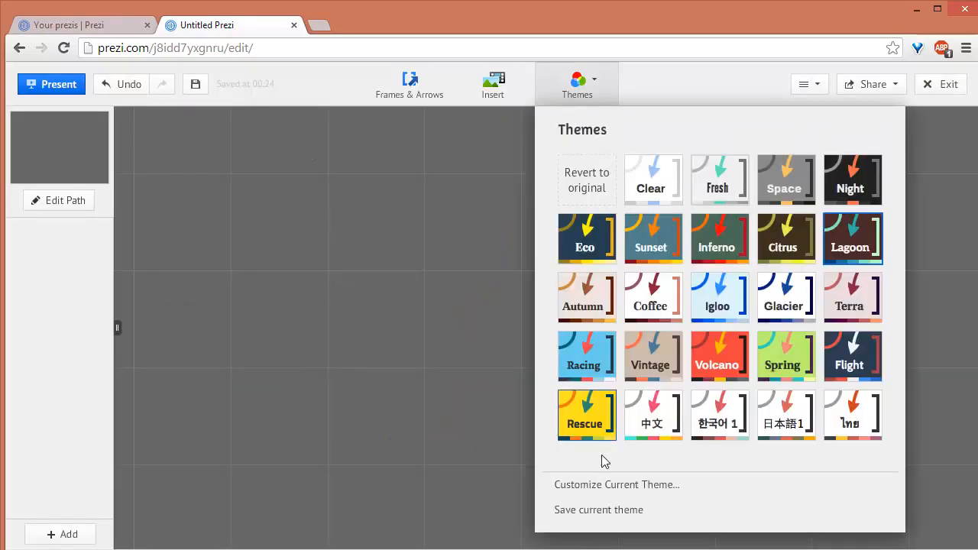
click(709, 198)
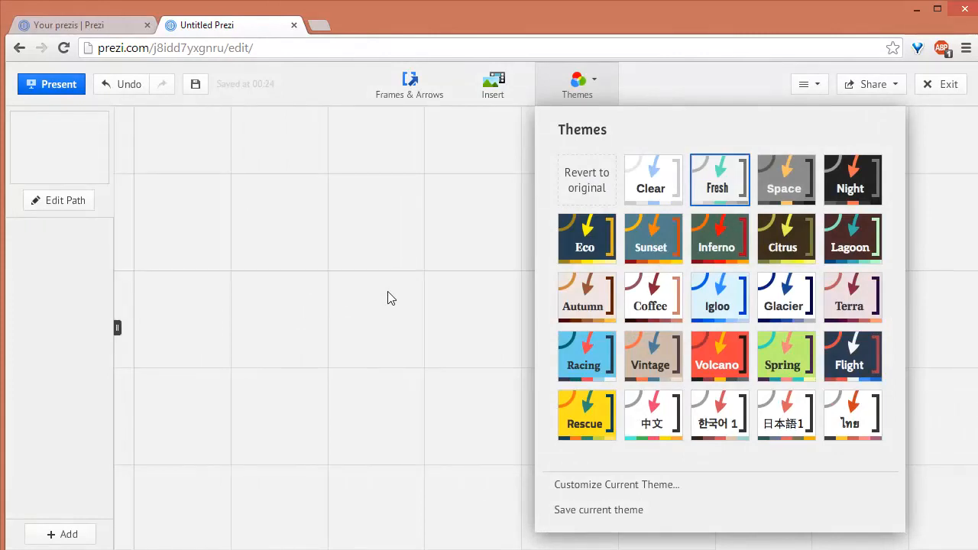
click(390, 299)
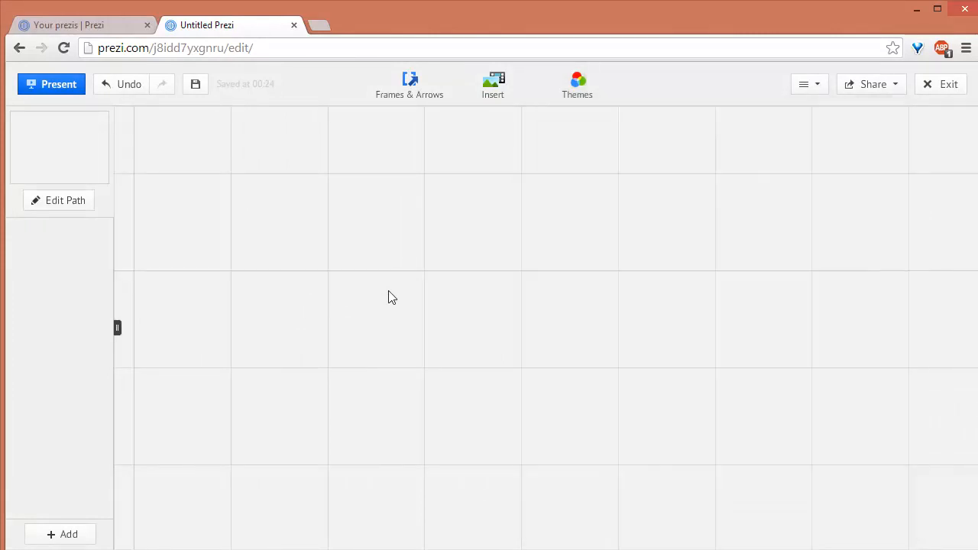